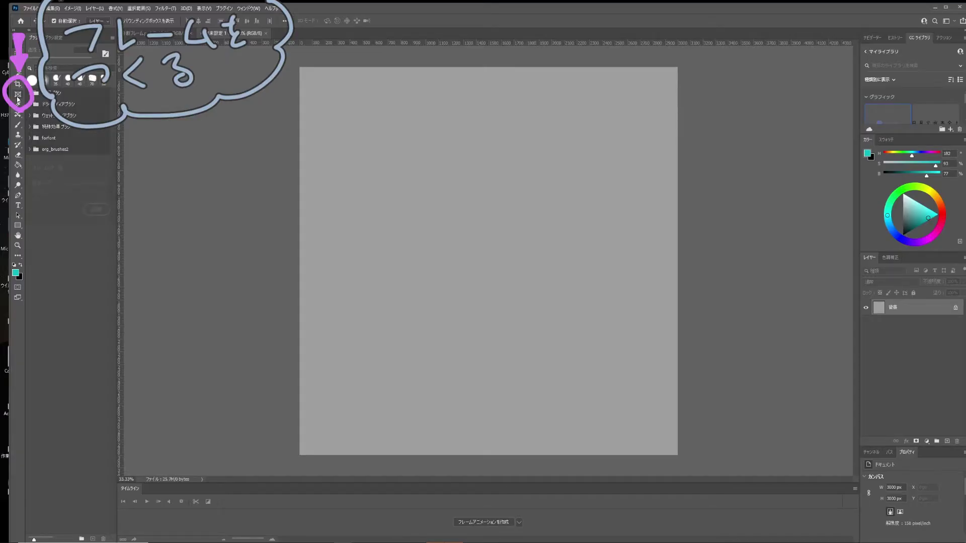
Step: Draw four 1500 px frames with the Frame tool, one over each canvas quadrant
click(17, 95)
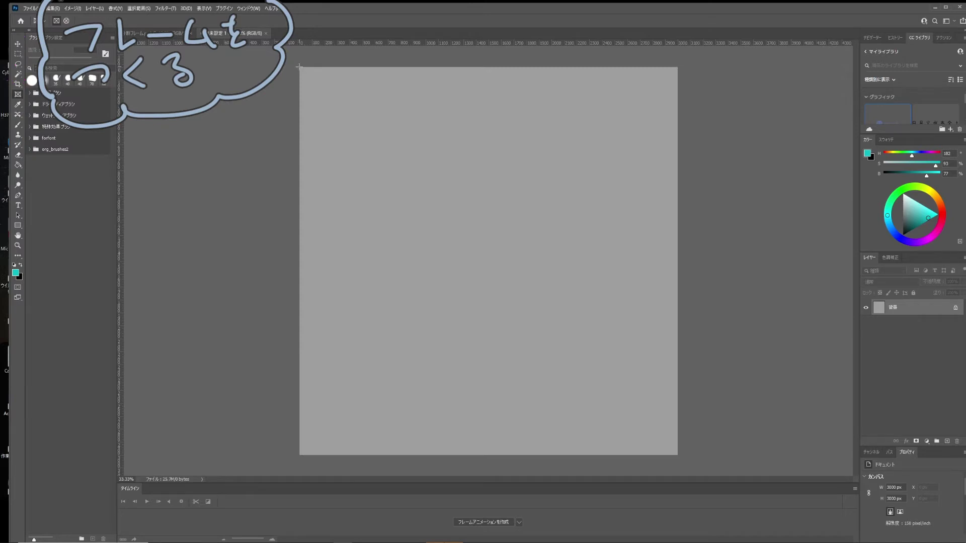
mouse_move(294, 67)
mouse_down()
mouse_move(471, 260)
mouse_move(490, 261)
mouse_up()
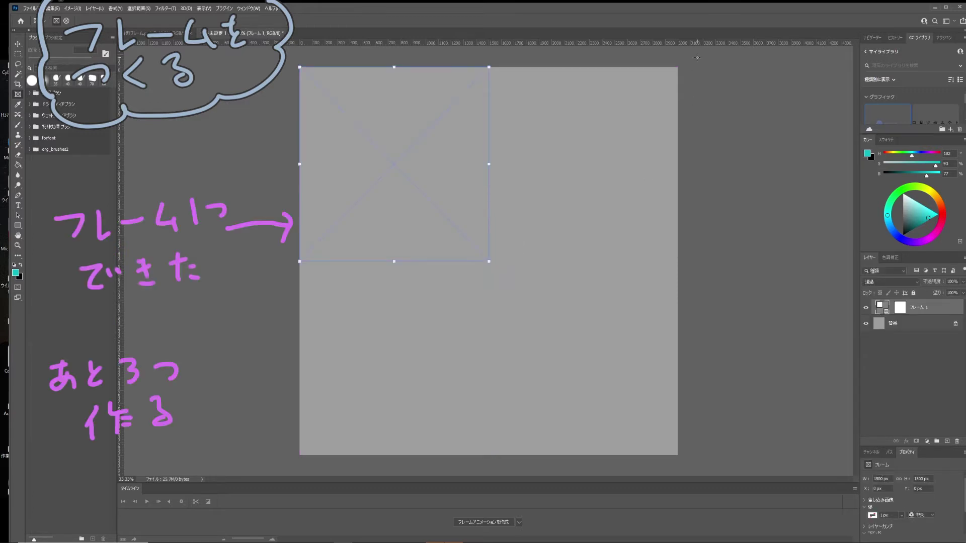
drag(677, 66, 489, 261)
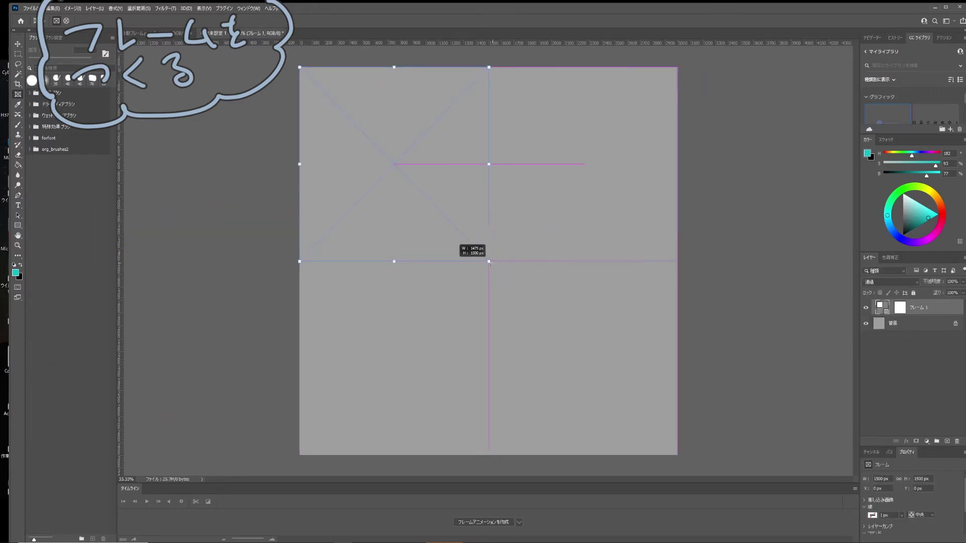
drag(678, 456, 488, 261)
drag(300, 455, 488, 262)
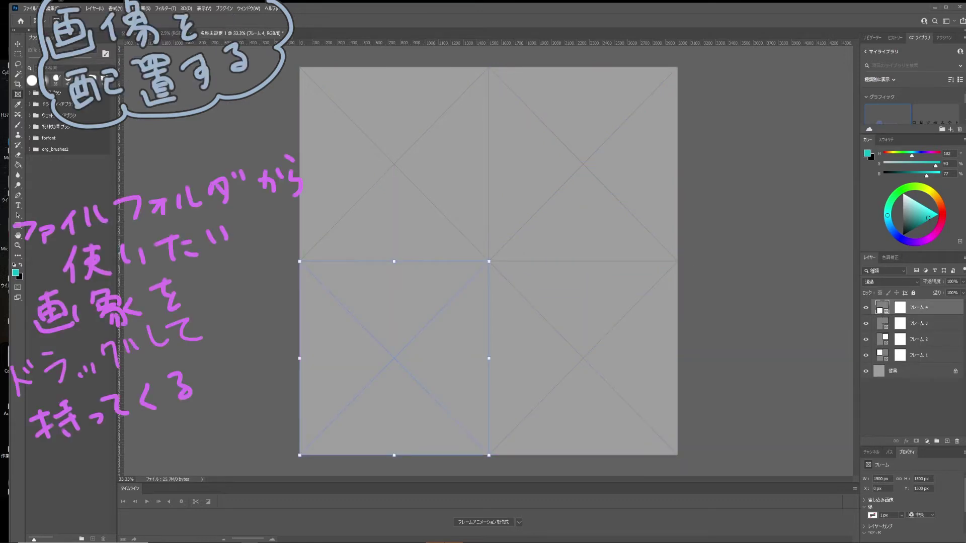
Step: Place a sweets painting in the bottom-left frame and scale it to fill the frame
drag(3, 266, 346, 325)
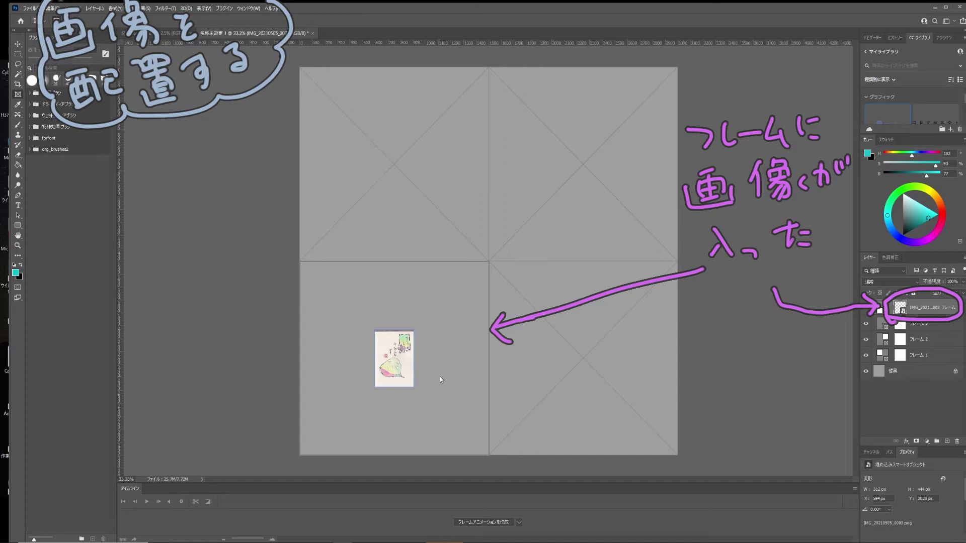
click(412, 329)
key(v)
mouse_move(416, 324)
mouse_down()
mouse_move(451, 295)
mouse_move(307, 431)
mouse_move(307, 476)
mouse_up()
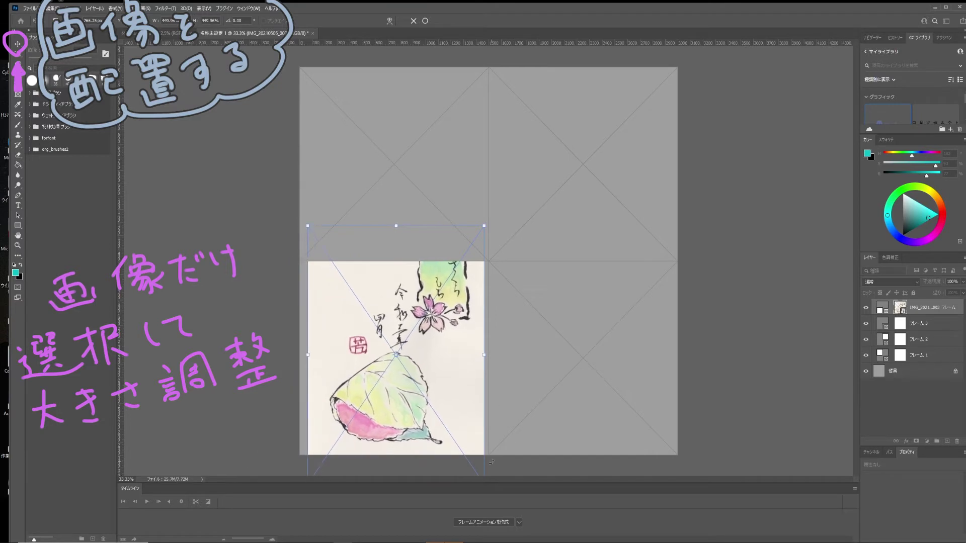
drag(484, 225, 464, 247)
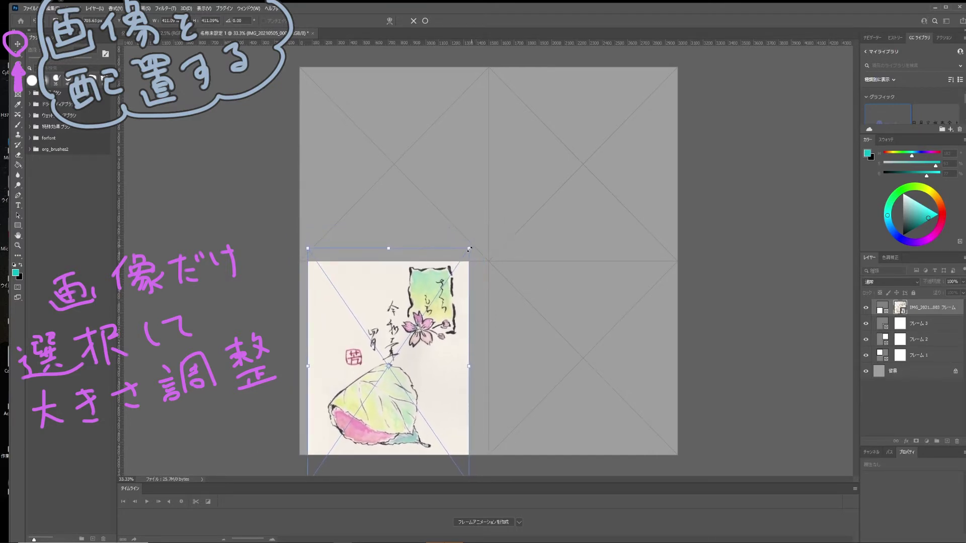
drag(439, 309, 449, 310)
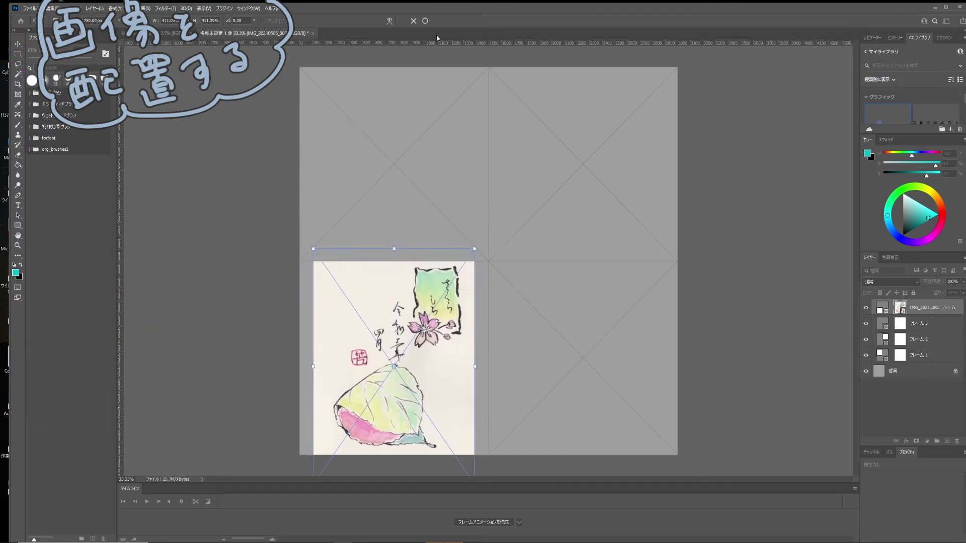
click(425, 21)
Step: Place paintings in the bottom-right, top-left and top-right frames, sizing each to fill
drag(750, 334, 553, 327)
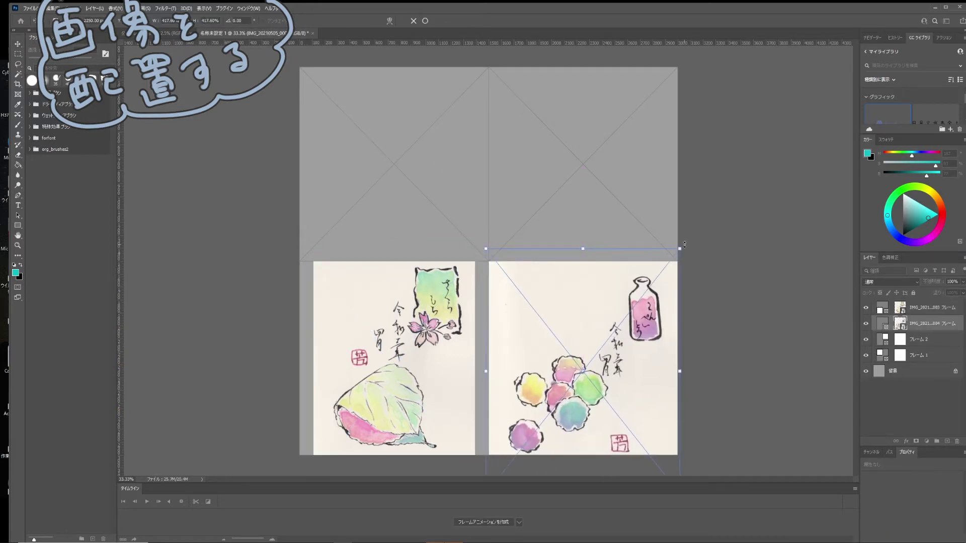
drag(632, 300, 640, 320)
key(Return)
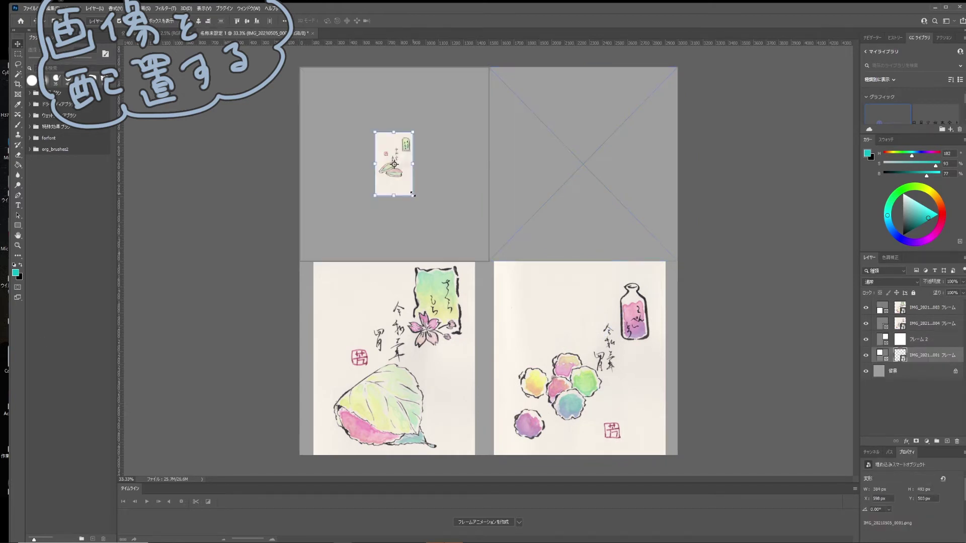
mouse_move(53, 203)
mouse_down()
mouse_move(393, 161)
mouse_move(437, 181)
mouse_up()
key(Return)
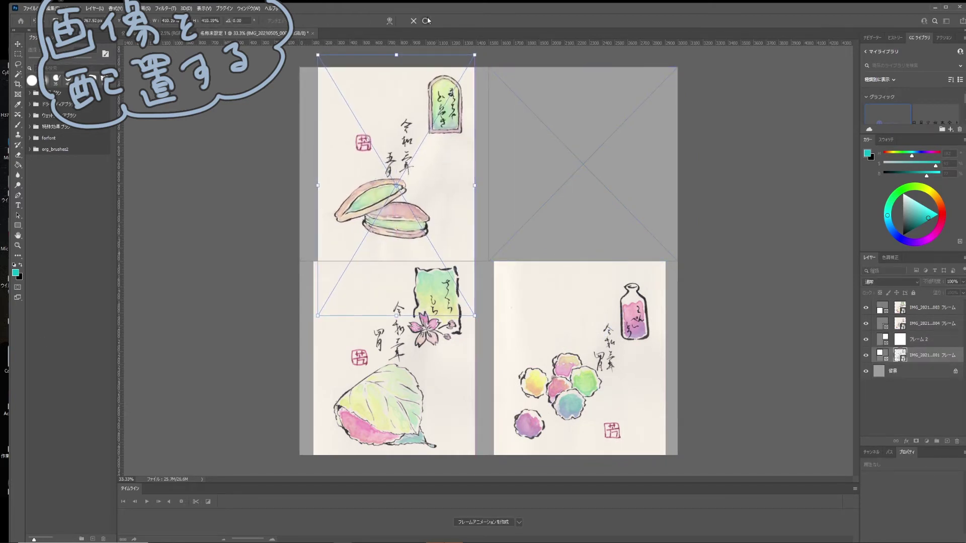
drag(34, 209, 573, 176)
drag(545, 234, 496, 281)
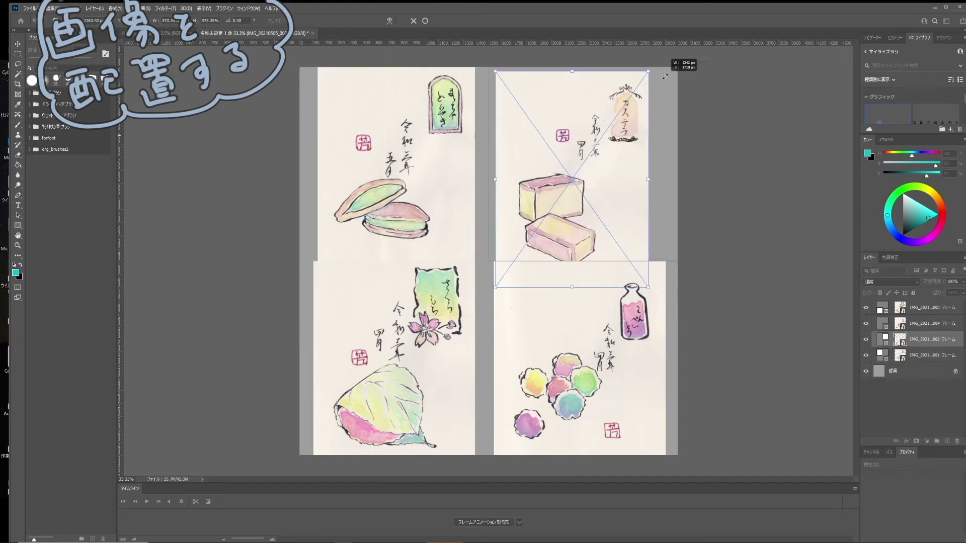
key(Return)
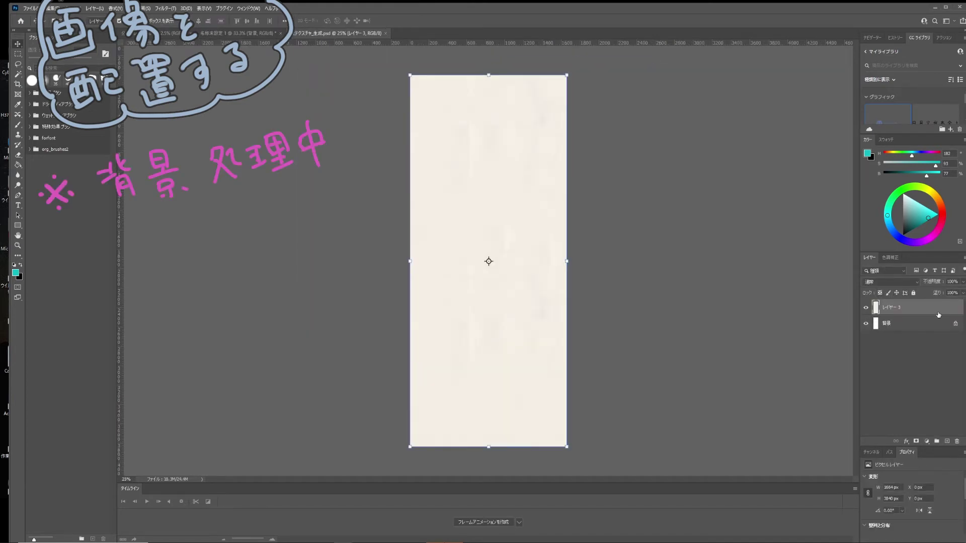
Step: Duplicate the paper texture layer into the 名称未設定 1 frame-grid document
right_click(926, 312)
click(865, 259)
click(505, 191)
click(450, 203)
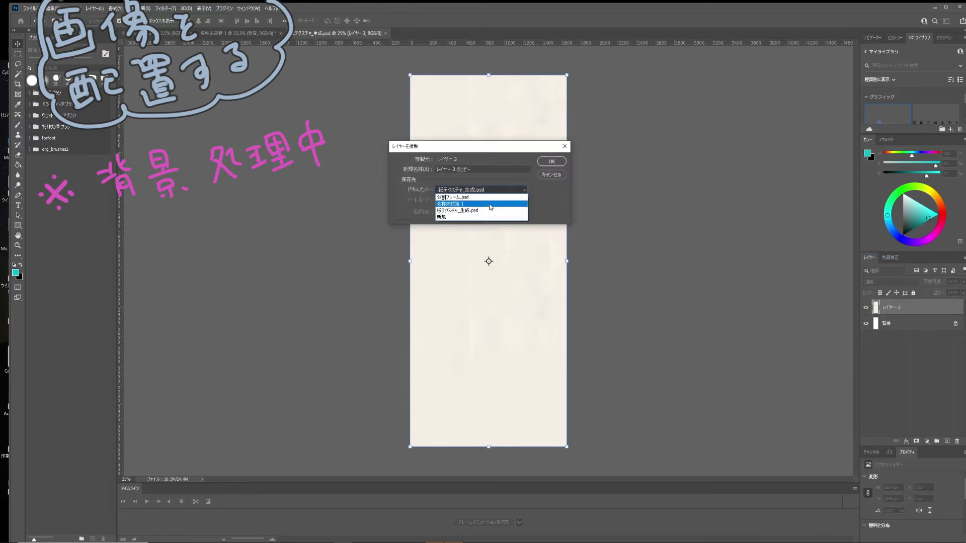
click(551, 161)
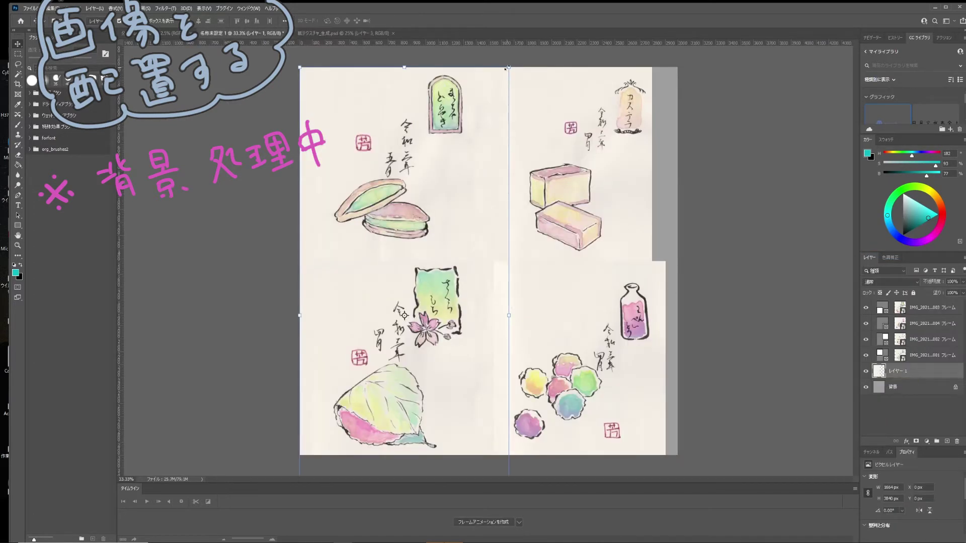
Step: Copy the texture over the canvas's right side and merge both texture layers into one
key(ctrl+t)
key(ctrl+alt+t)
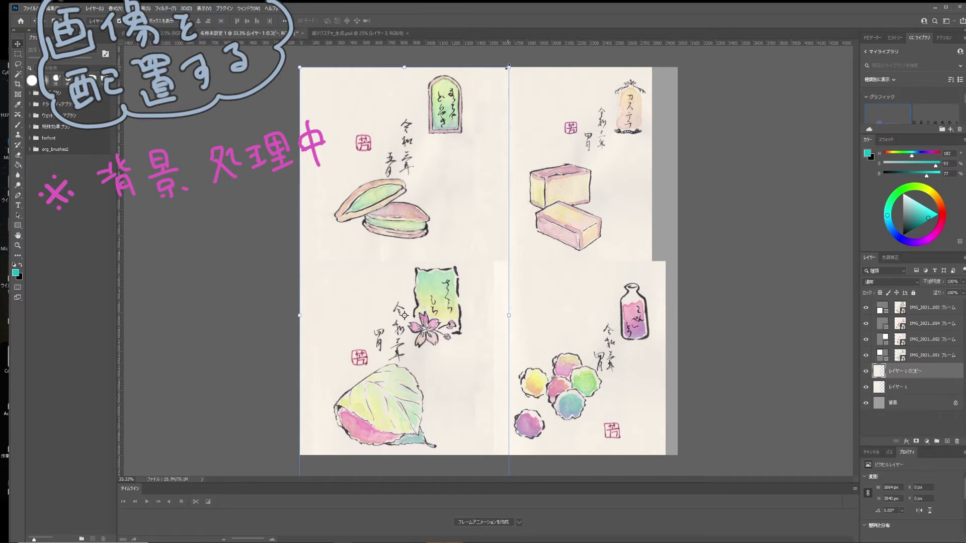
mouse_move(404, 315)
mouse_down()
mouse_move(603, 315)
mouse_move(572, 315)
mouse_up()
click(419, 20)
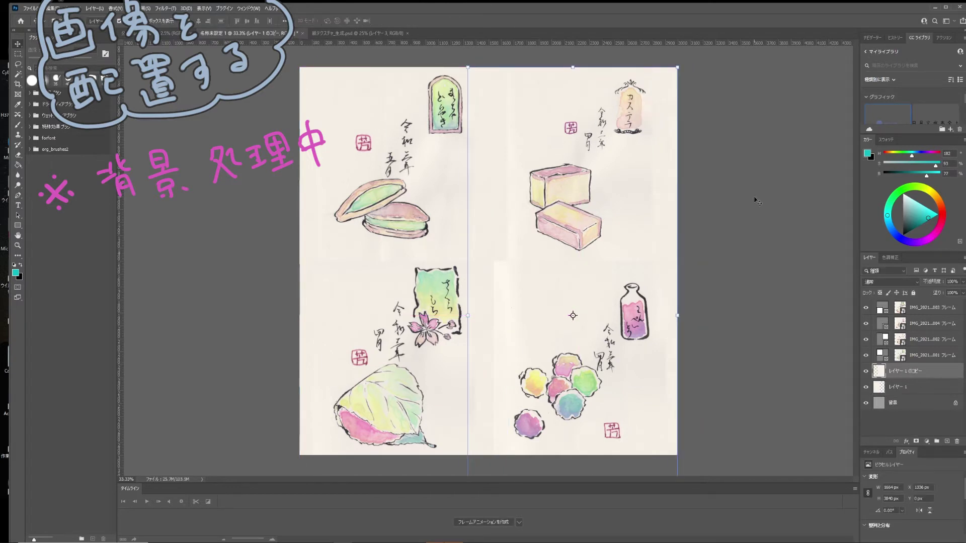
shift+click(922, 387)
key(ctrl+e)
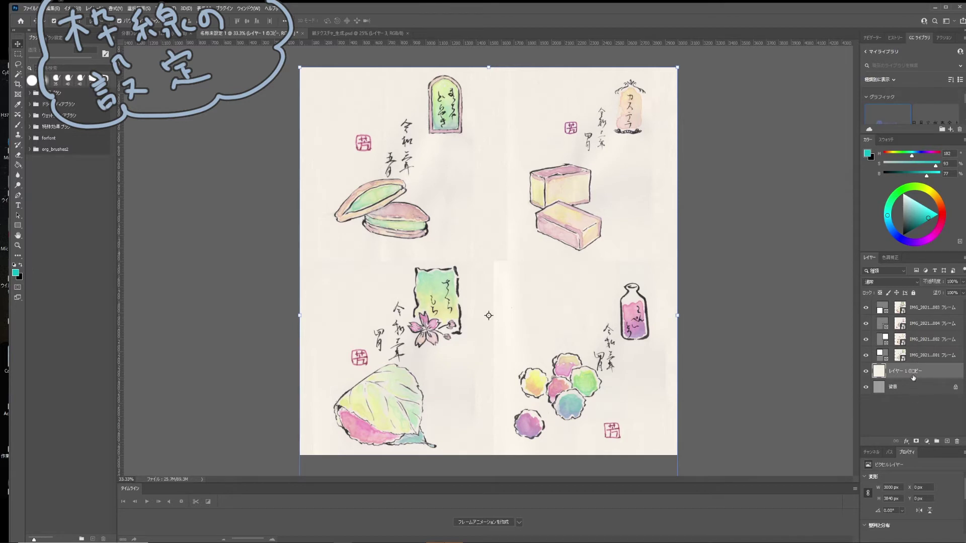
Step: Give the top-left frame a 35 px border in a dark muted green
click(881, 357)
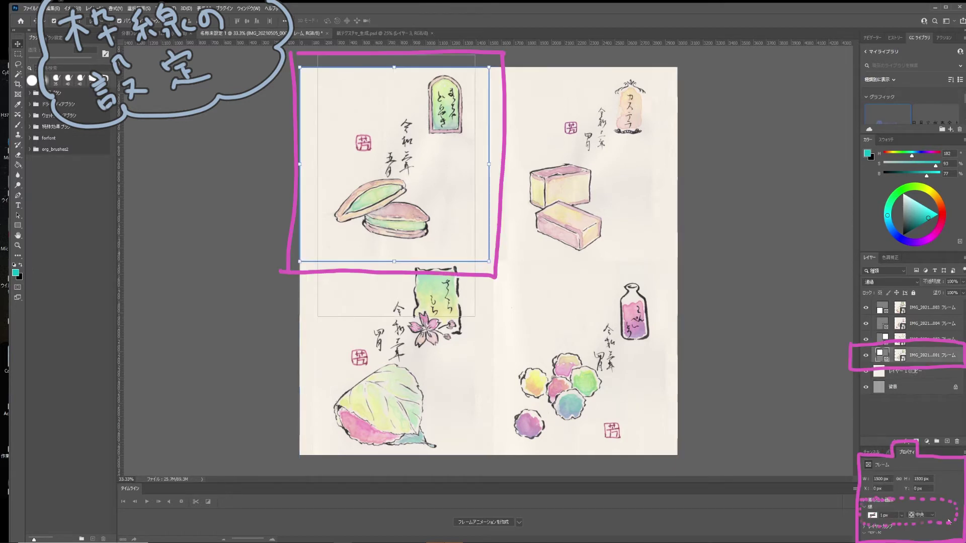
click(881, 515)
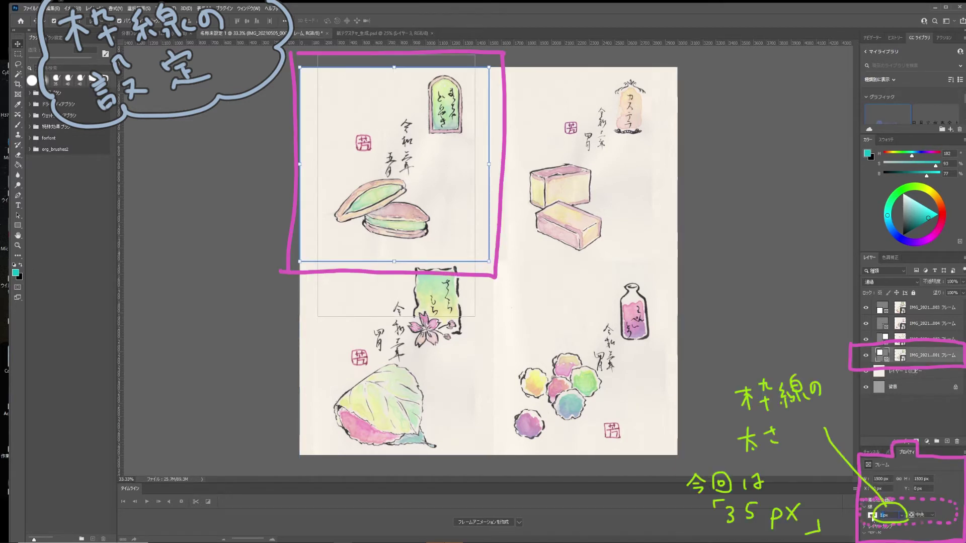
text(35)
key(Return)
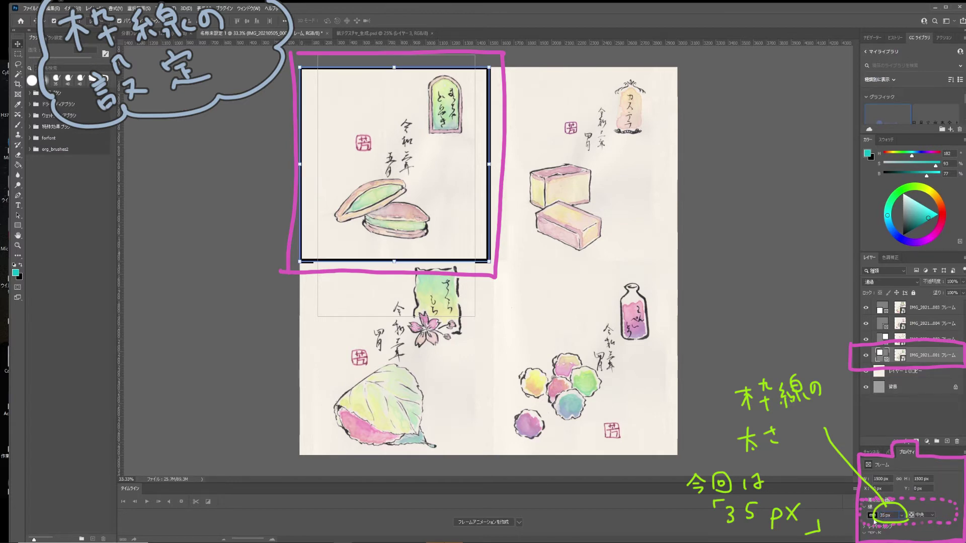
click(871, 515)
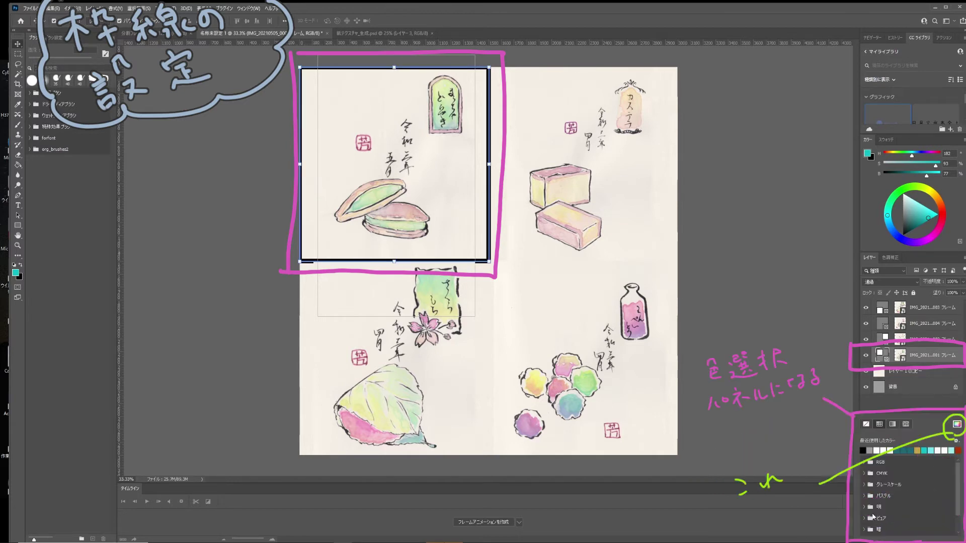
click(957, 424)
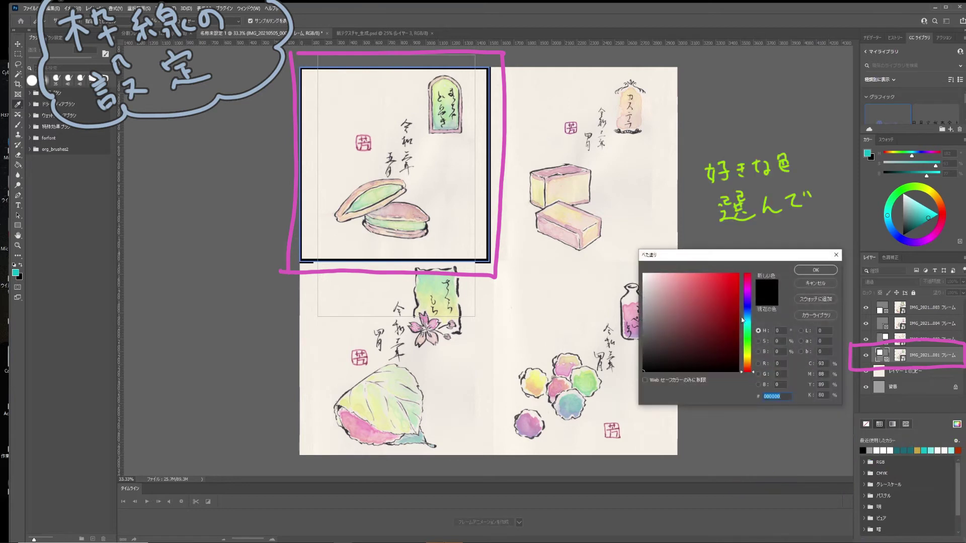
click(740, 330)
drag(659, 333, 671, 326)
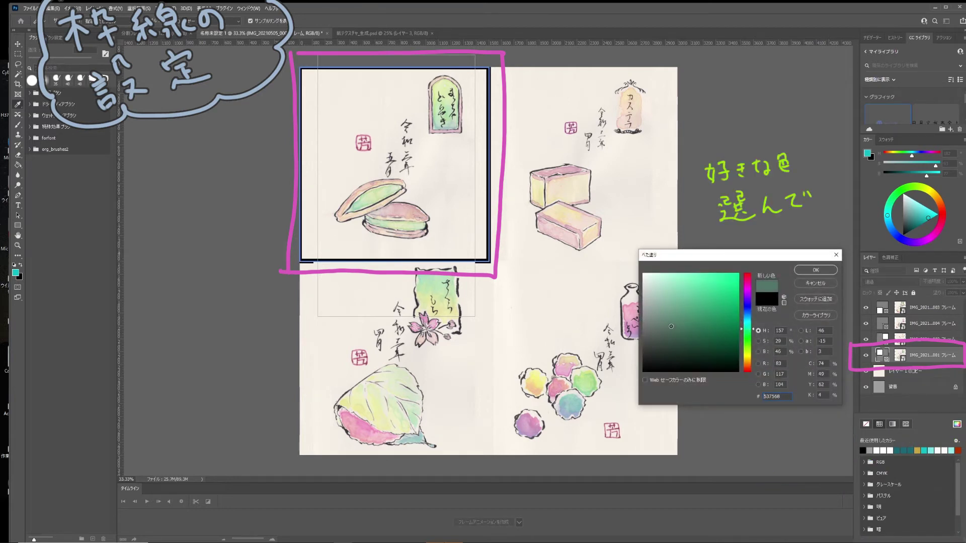
click(815, 270)
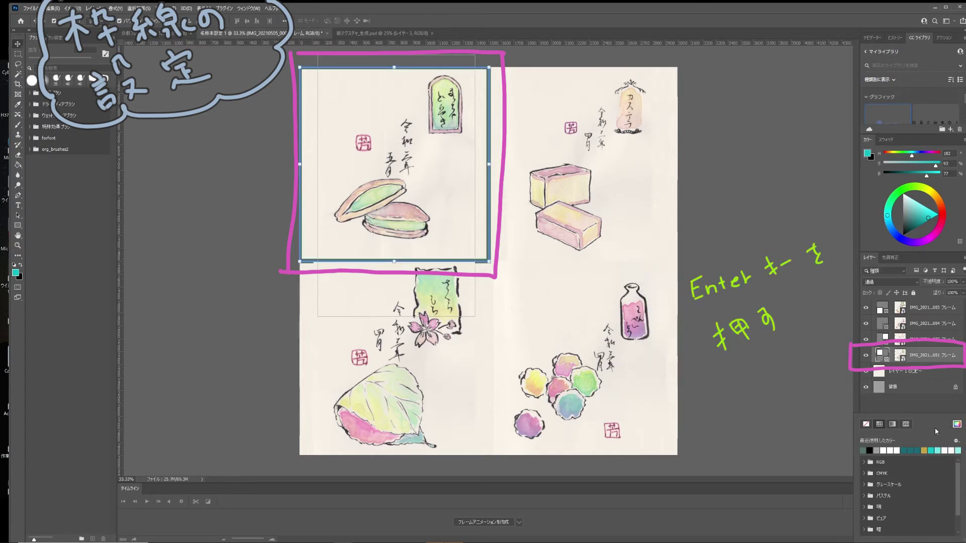
key(Return)
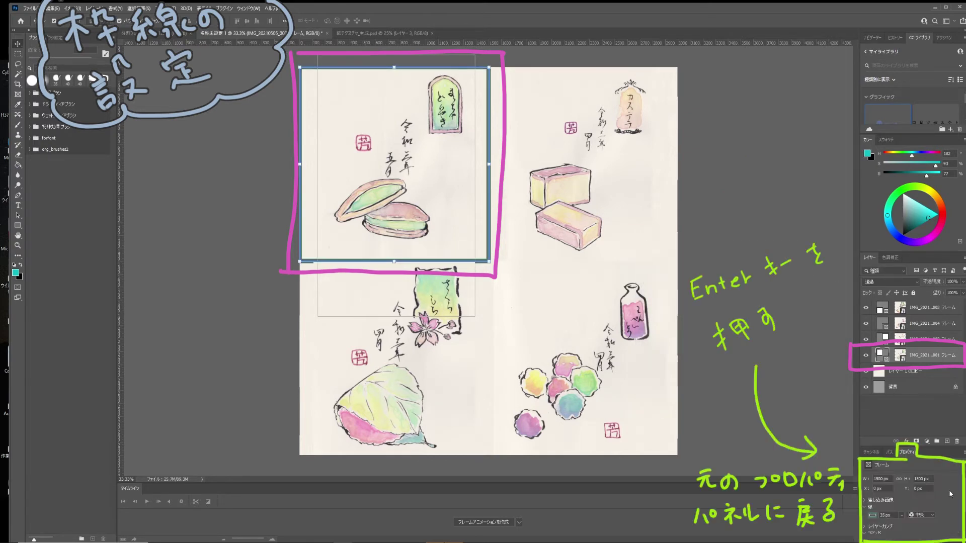
click(770, 419)
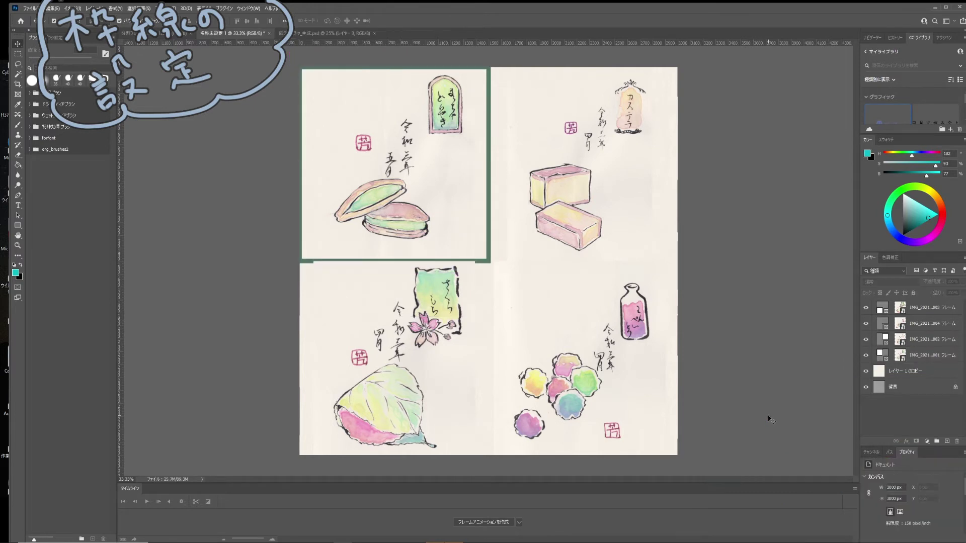
Step: Give the top-right and lower-right frames 35 px dark green borders
click(882, 340)
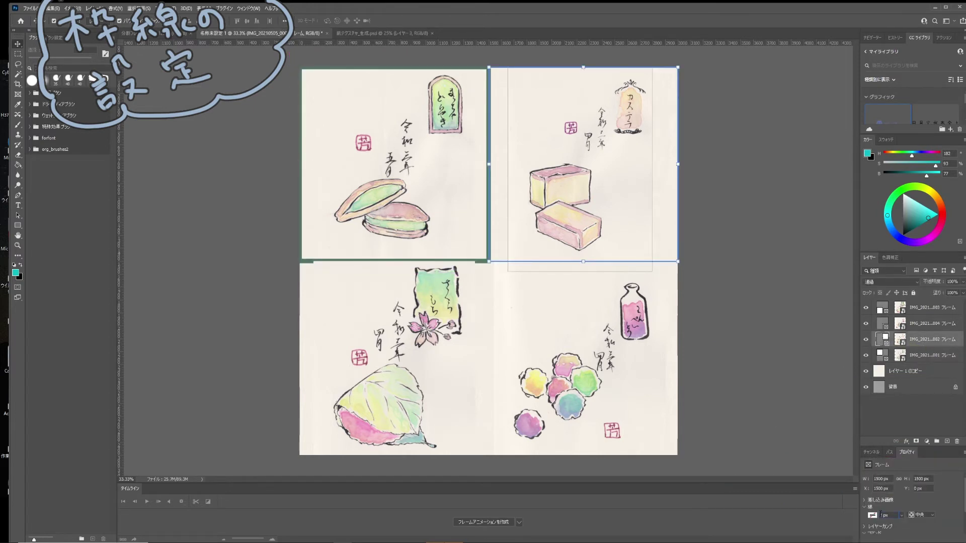
click(872, 515)
click(866, 426)
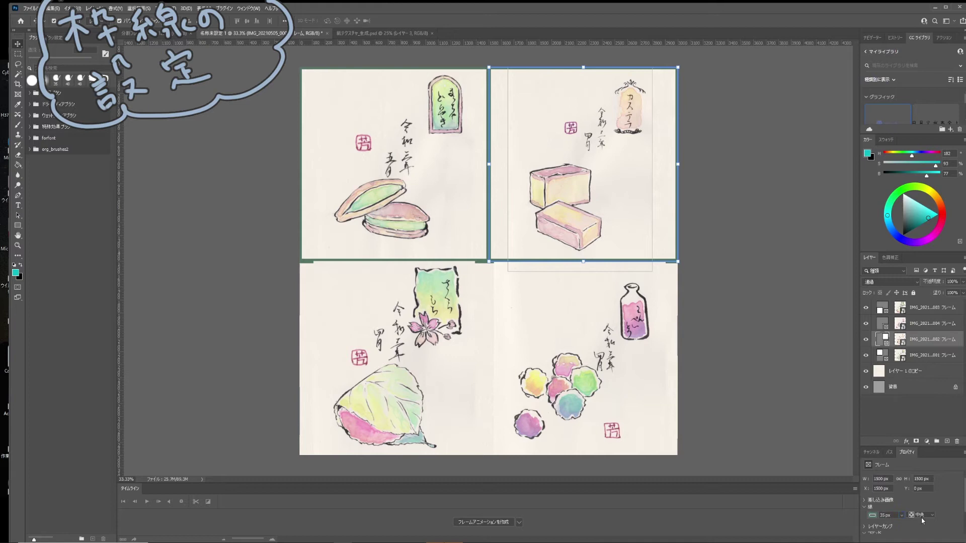
click(892, 356)
click(884, 323)
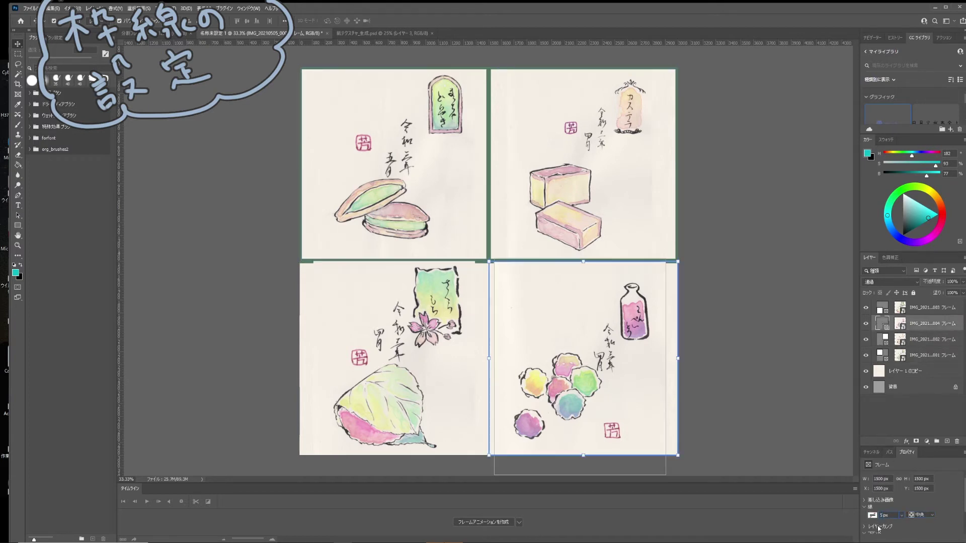
text(35)
key(Return)
click(872, 515)
click(866, 449)
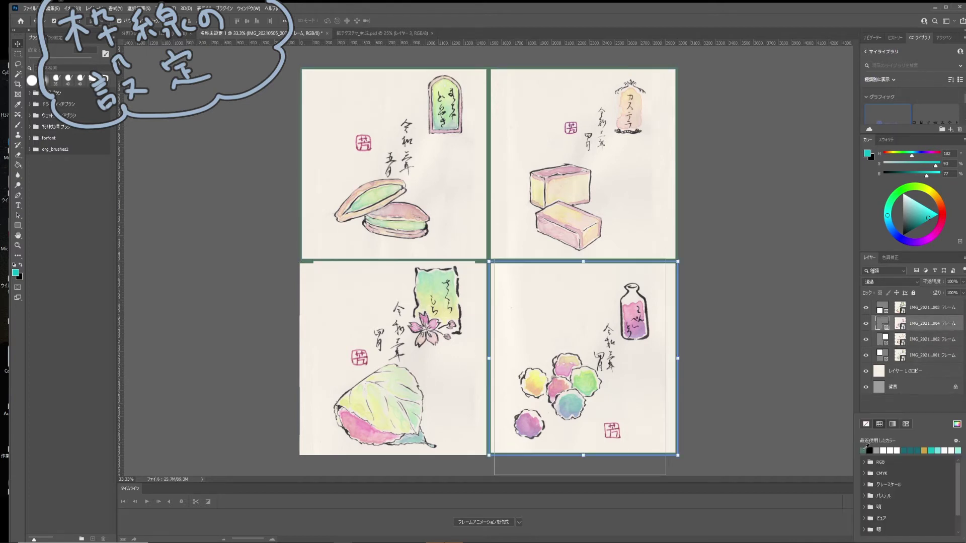
Step: Set the lower-left and lower-right frame borders to the inside (内側) position
click(883, 307)
click(872, 515)
key(Escape)
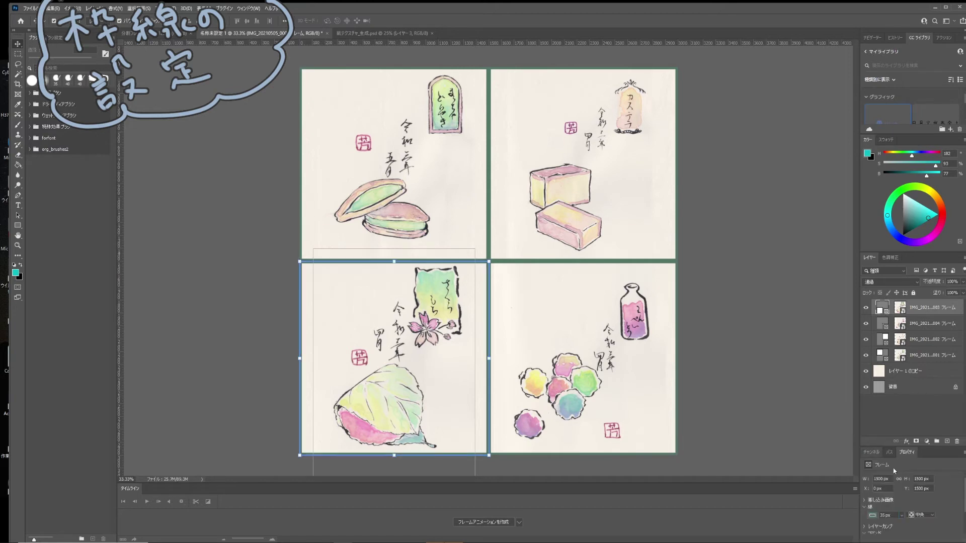
click(923, 516)
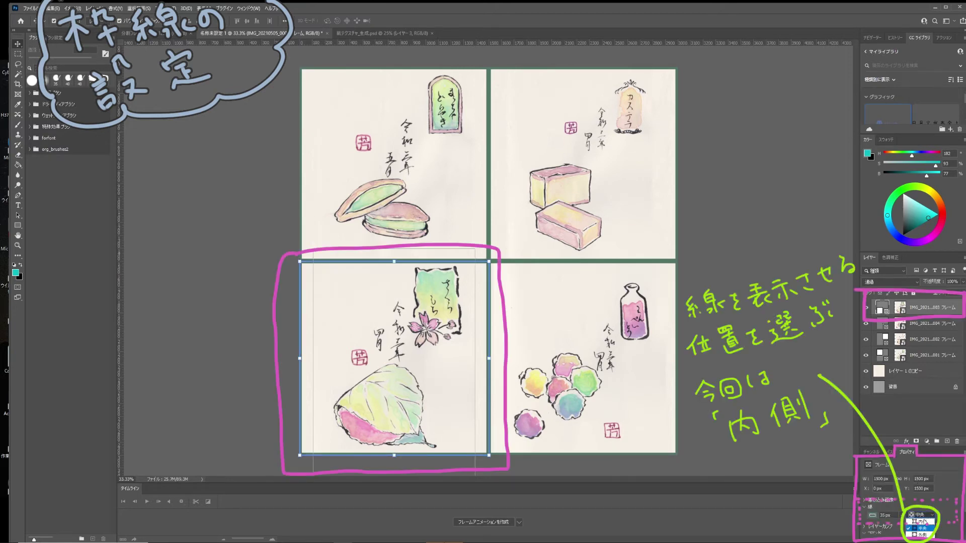
click(924, 522)
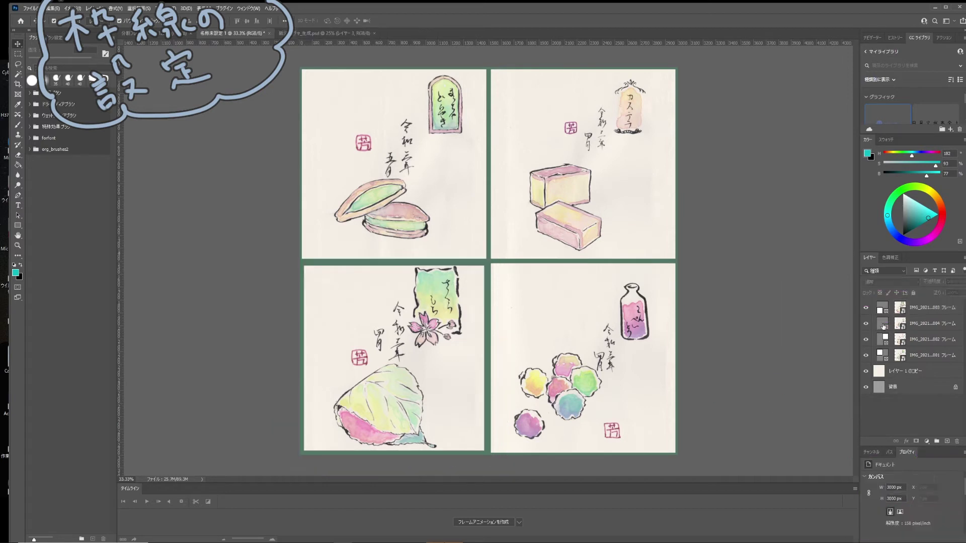
click(920, 324)
click(922, 516)
Step: Set the upper-right and upper-left frame borders inside, then select the lower-left painting
click(920, 339)
click(922, 515)
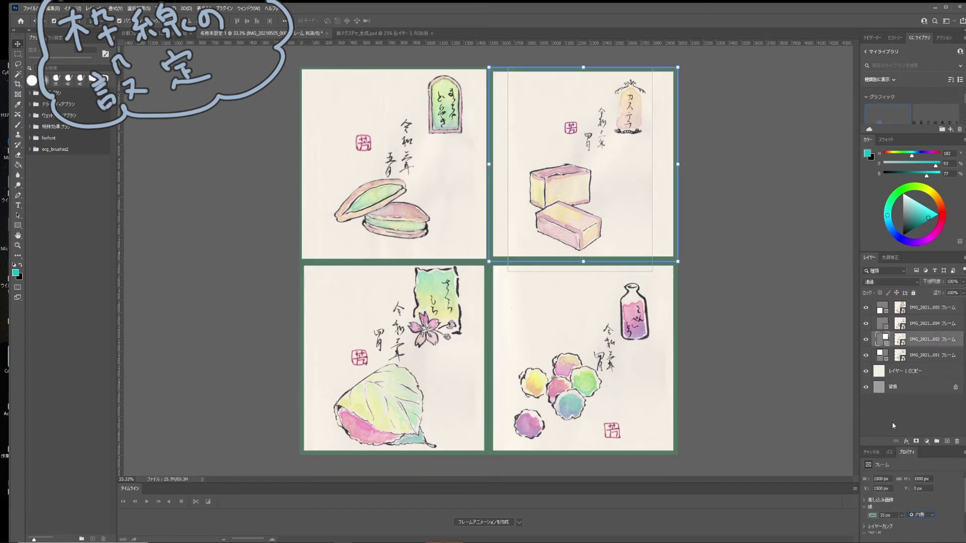
click(921, 356)
click(922, 515)
click(732, 363)
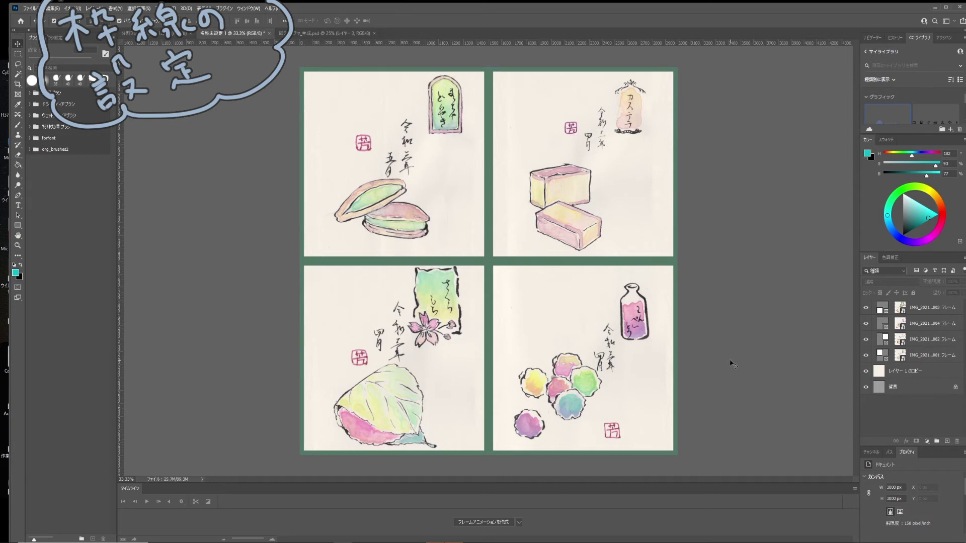
click(460, 401)
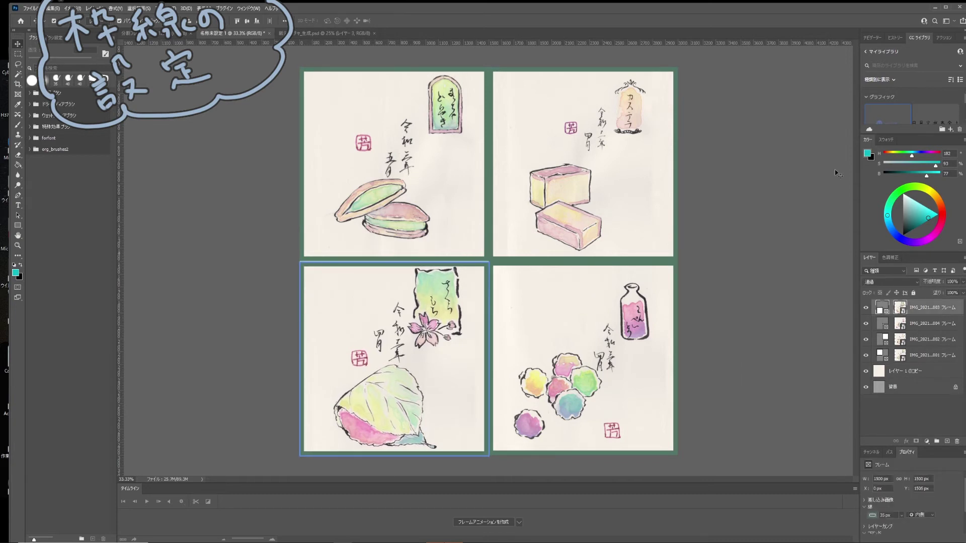
click(894, 38)
Step: Nudge the lower-left painting slightly right inside its frame and commit the move
double_click(428, 345)
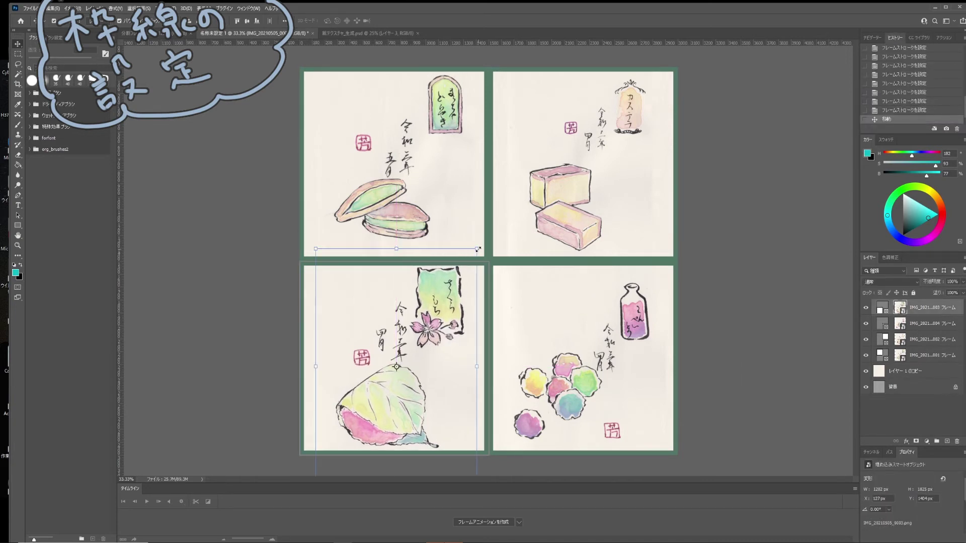
drag(429, 345, 431, 344)
click(779, 246)
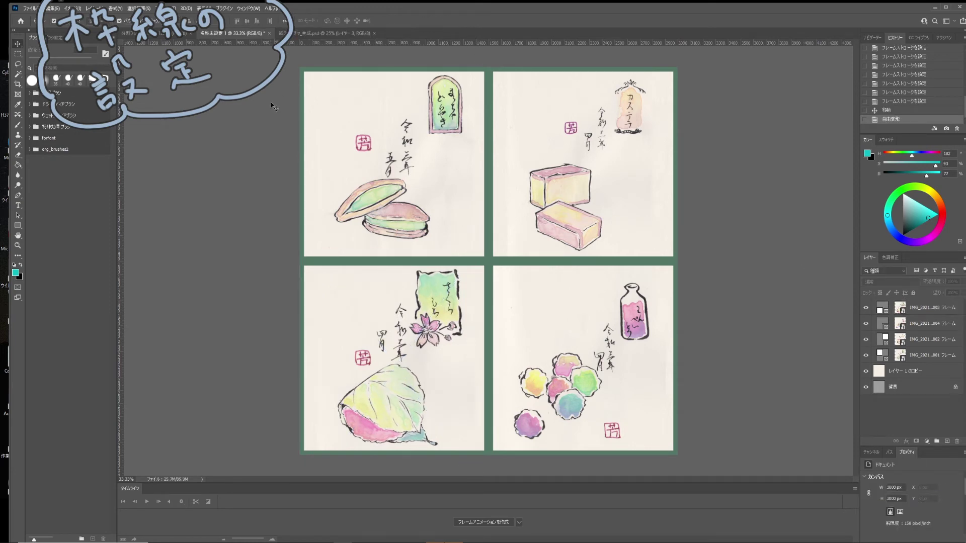
click(174, 34)
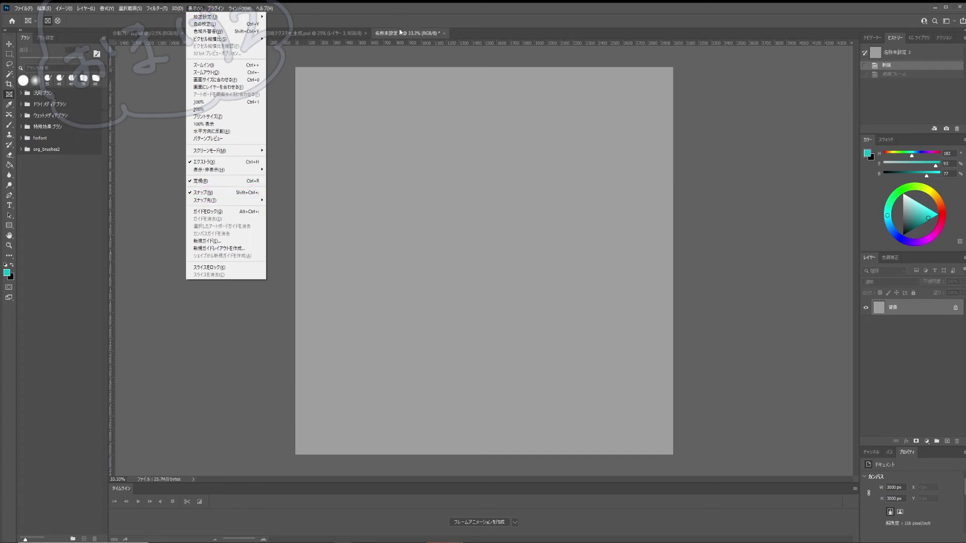
Step: Draw a snapped 1500×1500 frame from the canvas corner to the centre
click(262, 78)
drag(295, 67, 484, 260)
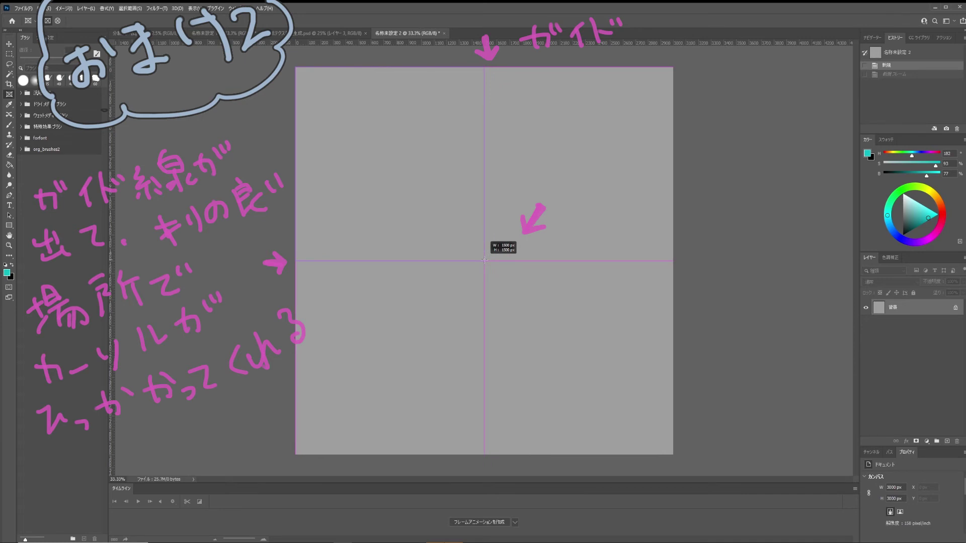
drag(484, 260, 483, 260)
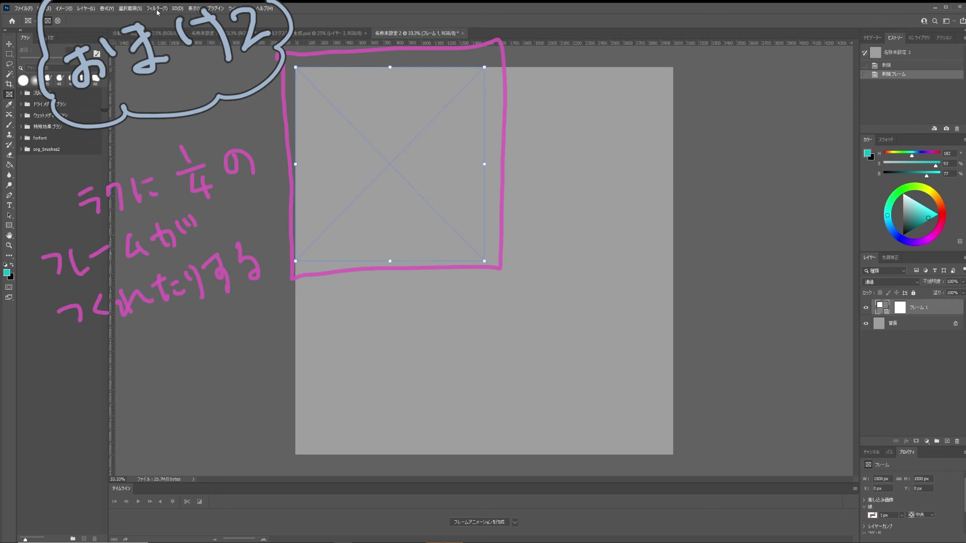
Step: Turn off View > Snap and draw two freely sized frames at lower-right and top-right
click(199, 8)
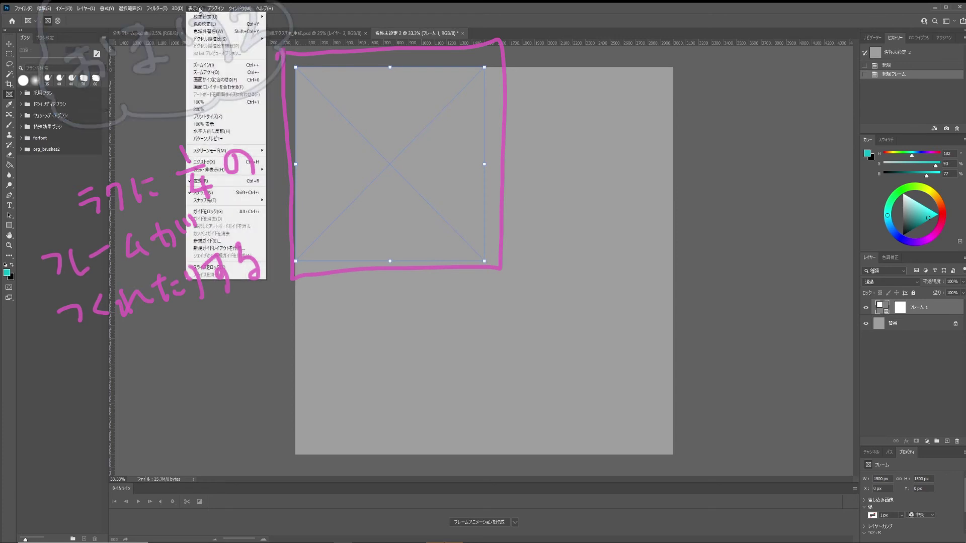
click(233, 193)
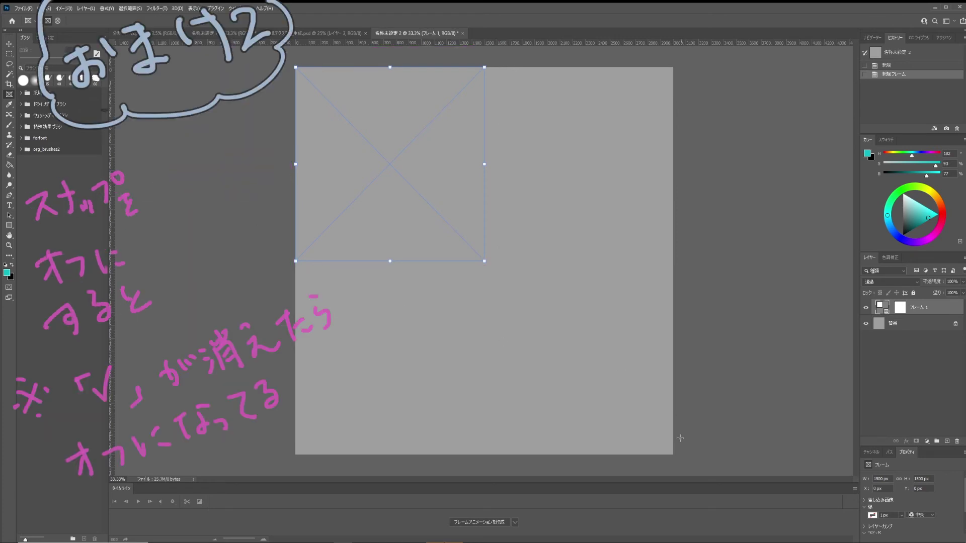
mouse_move(673, 454)
mouse_down()
mouse_move(513, 231)
mouse_move(478, 225)
mouse_up()
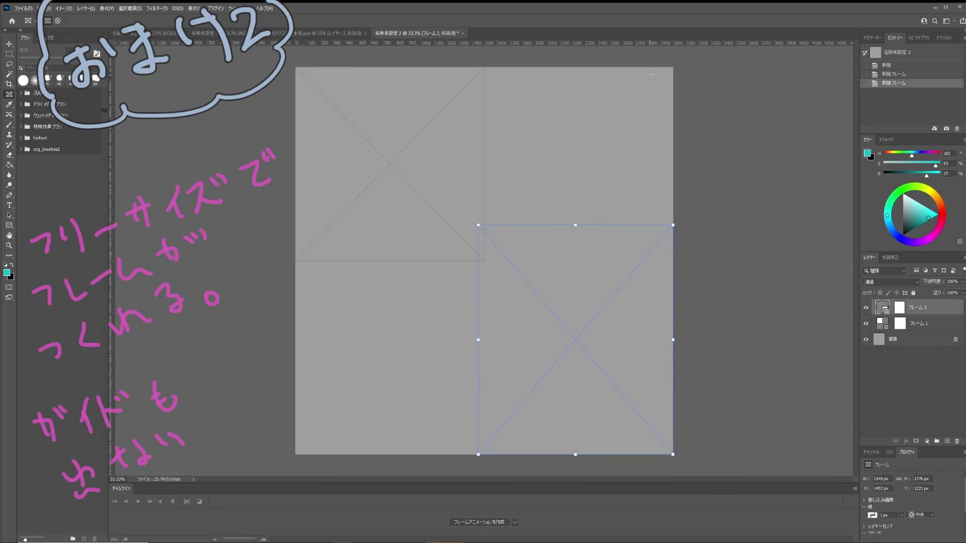
mouse_move(672, 67)
mouse_down()
mouse_move(587, 117)
mouse_move(535, 175)
mouse_move(484, 175)
mouse_up()
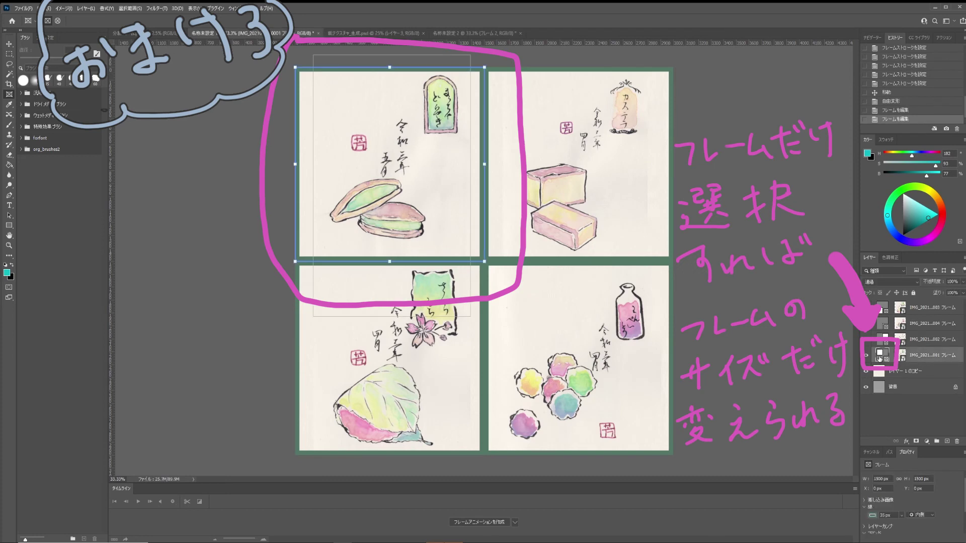
Step: Shift the top-left painting up-left inside its frame, undoing an accidental castella frame move
drag(388, 260, 390, 261)
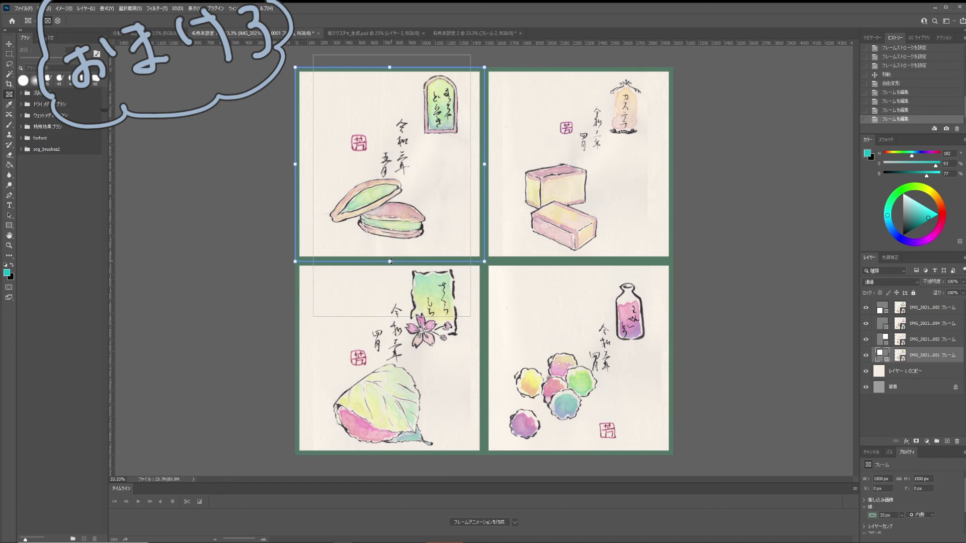
click(898, 355)
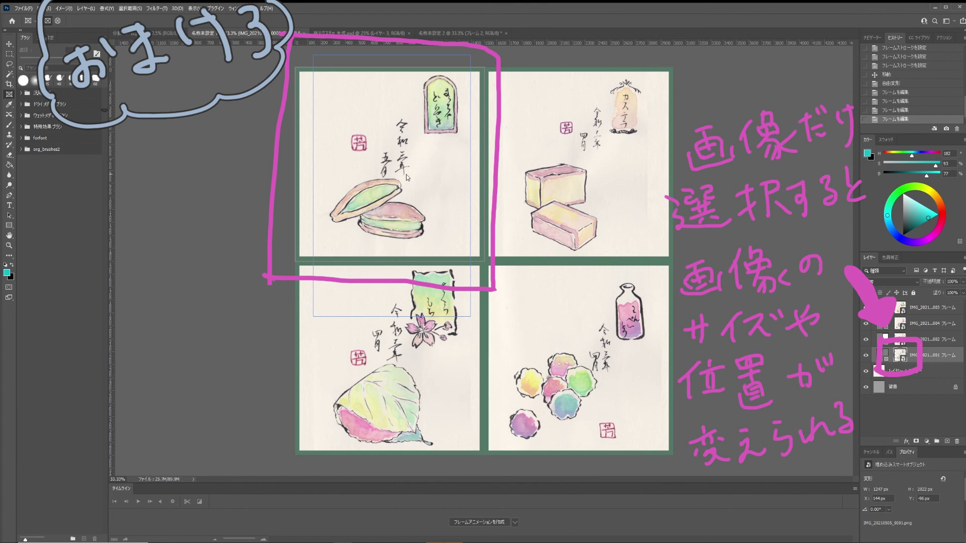
drag(406, 174, 402, 172)
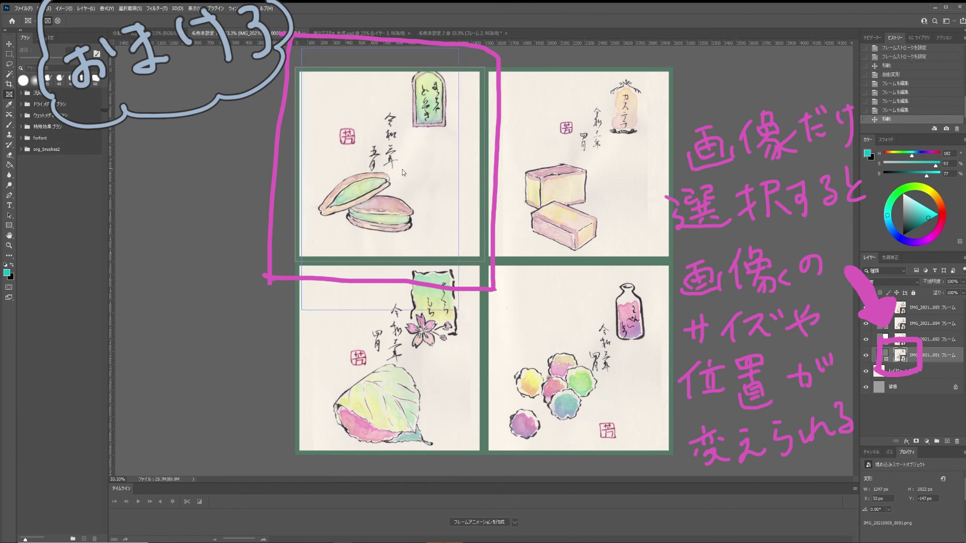
drag(564, 180, 589, 177)
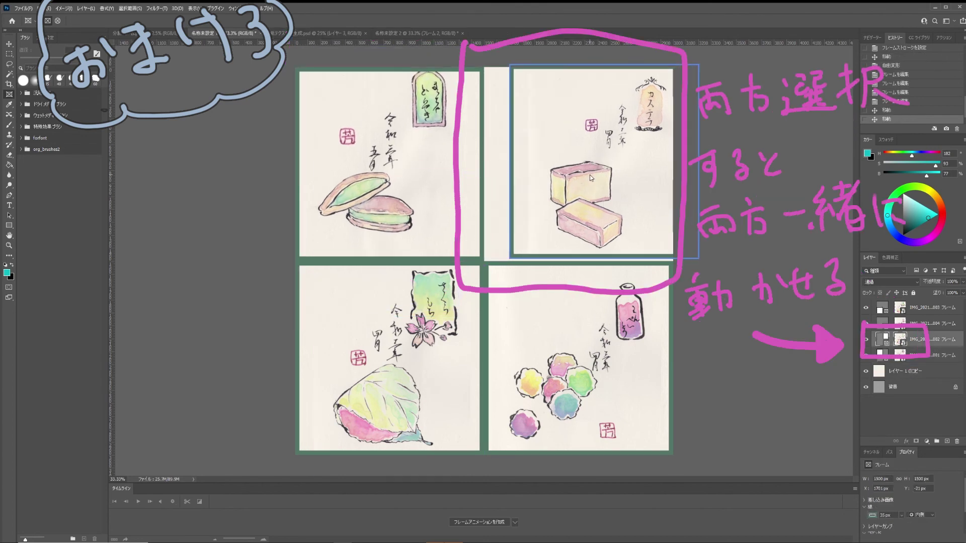
key(ctrl+z)
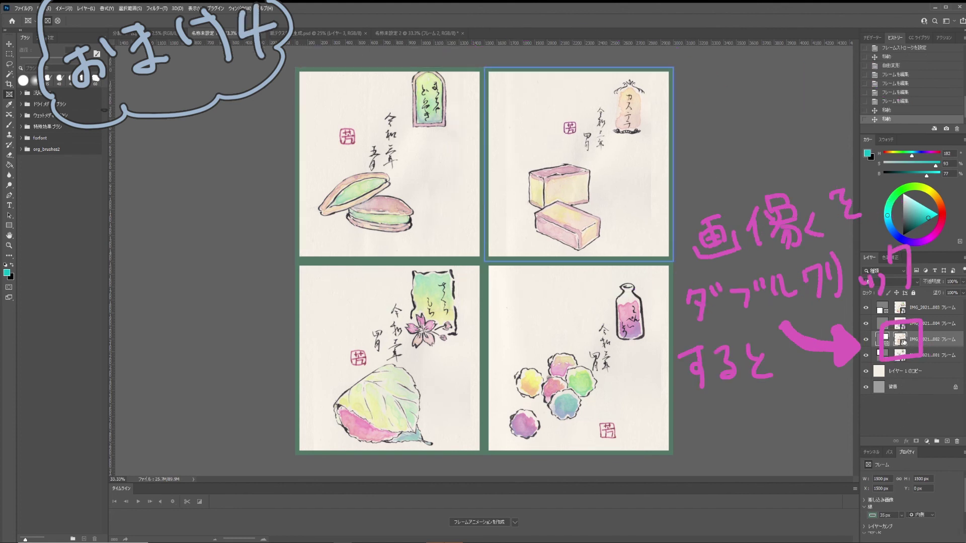
Step: Open the castella painting in its own document, paint a teal brush stroke, and save it
double_click(901, 341)
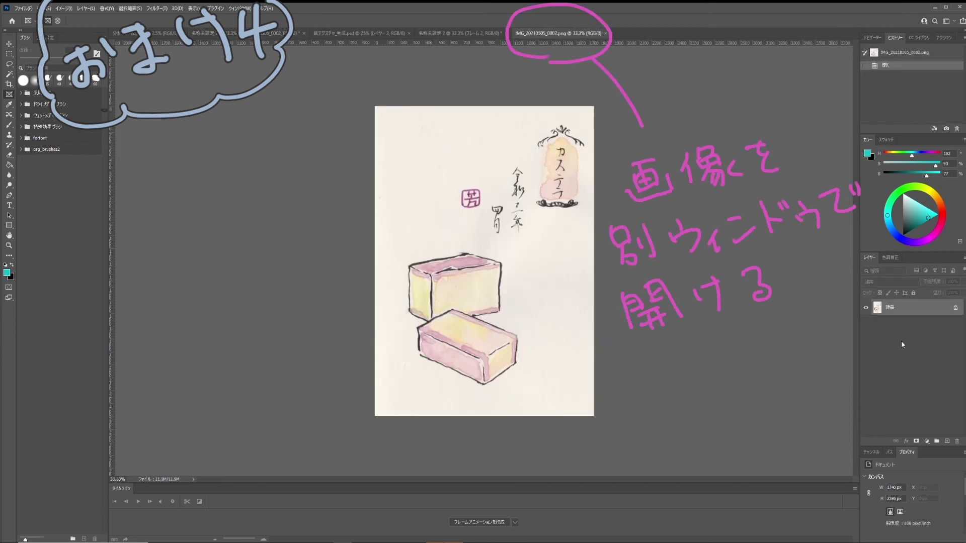
key(b)
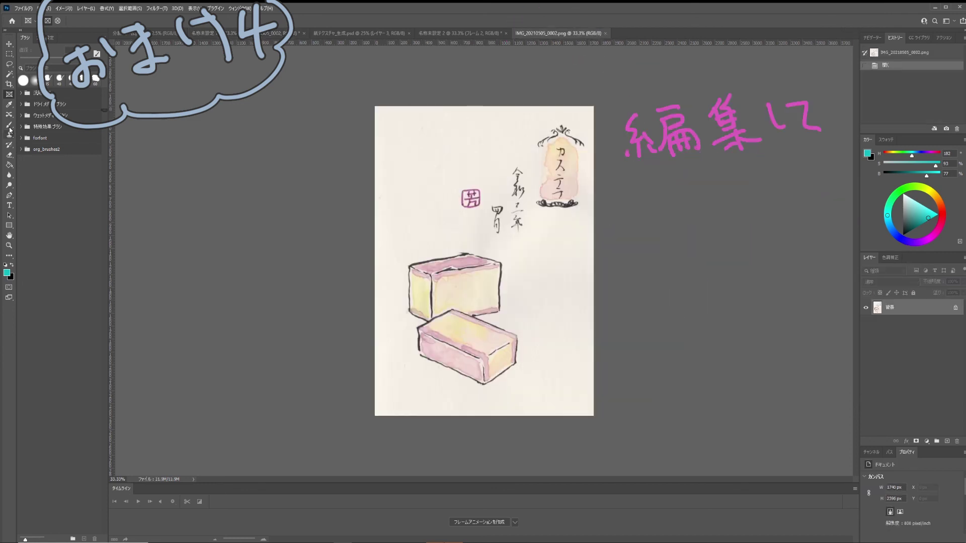
drag(412, 183, 431, 209)
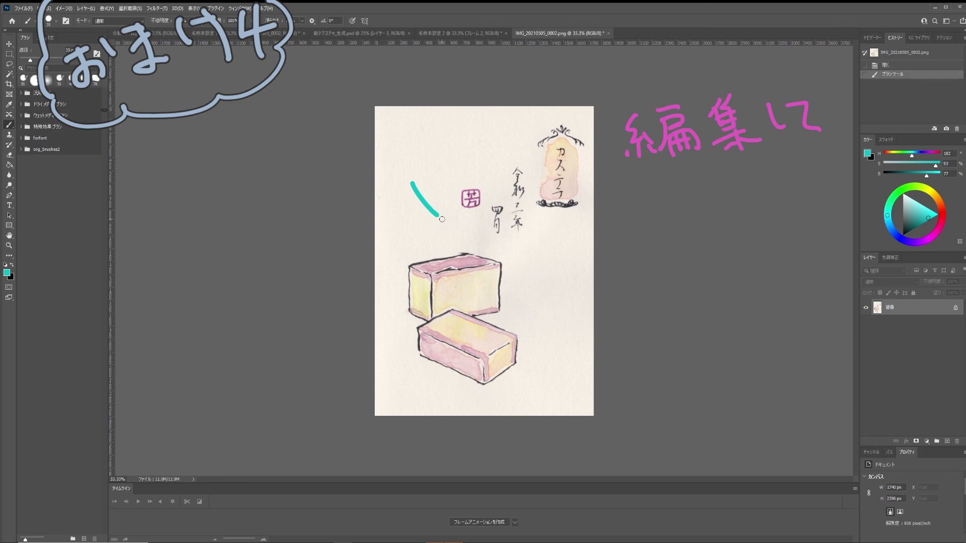
key(ctrl+s)
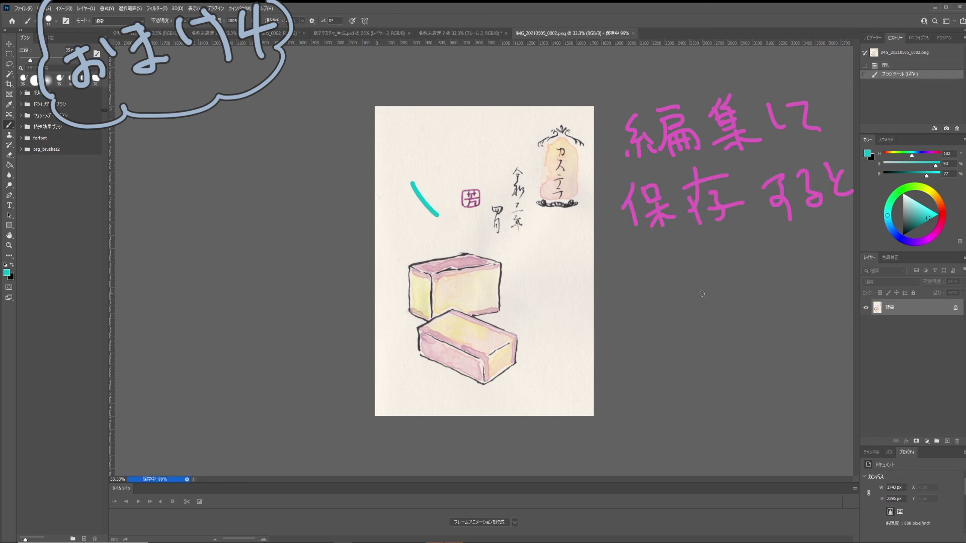
click(267, 37)
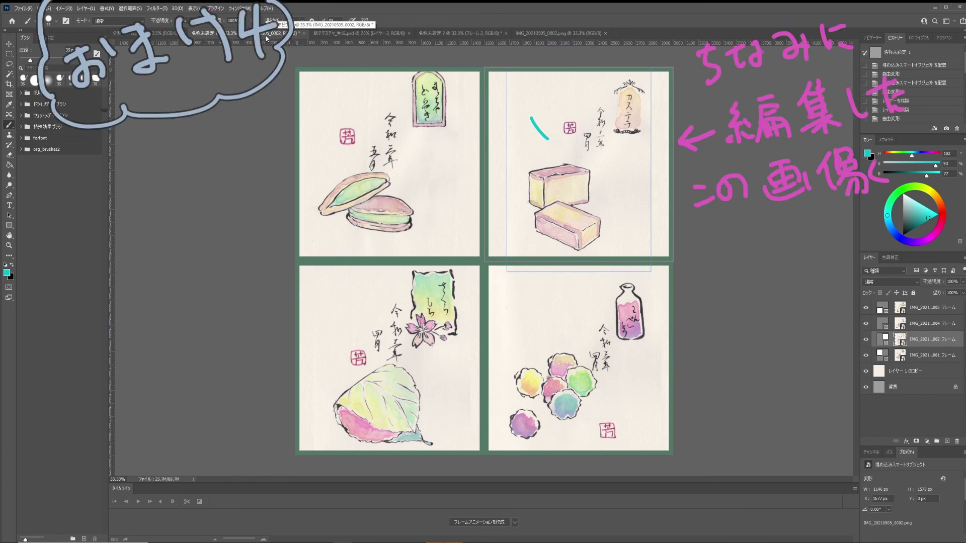
click(567, 34)
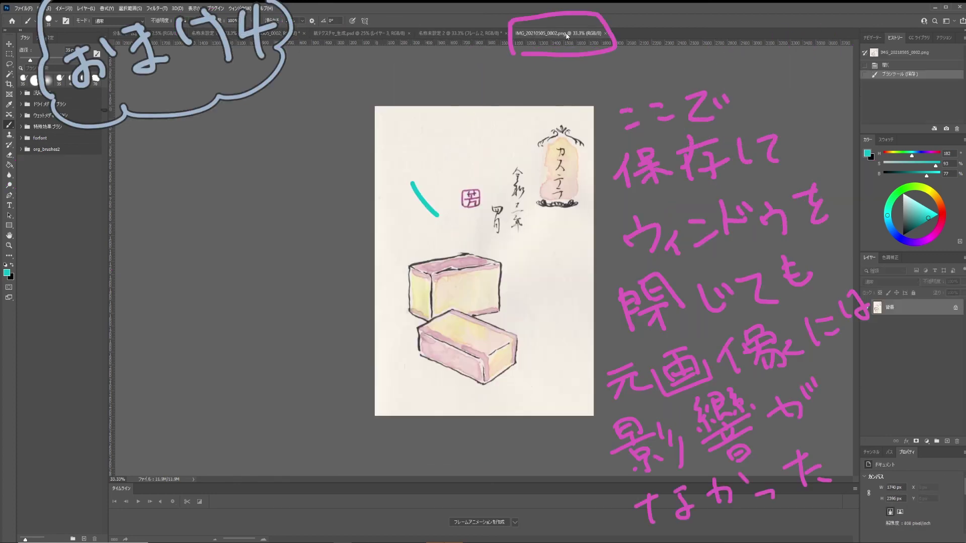